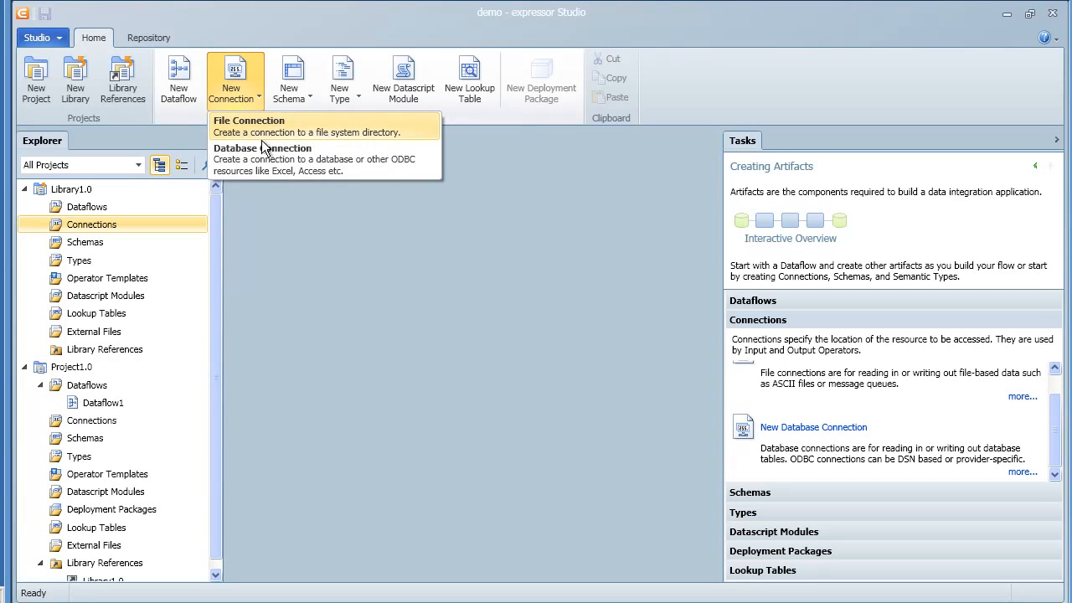
click(272, 186)
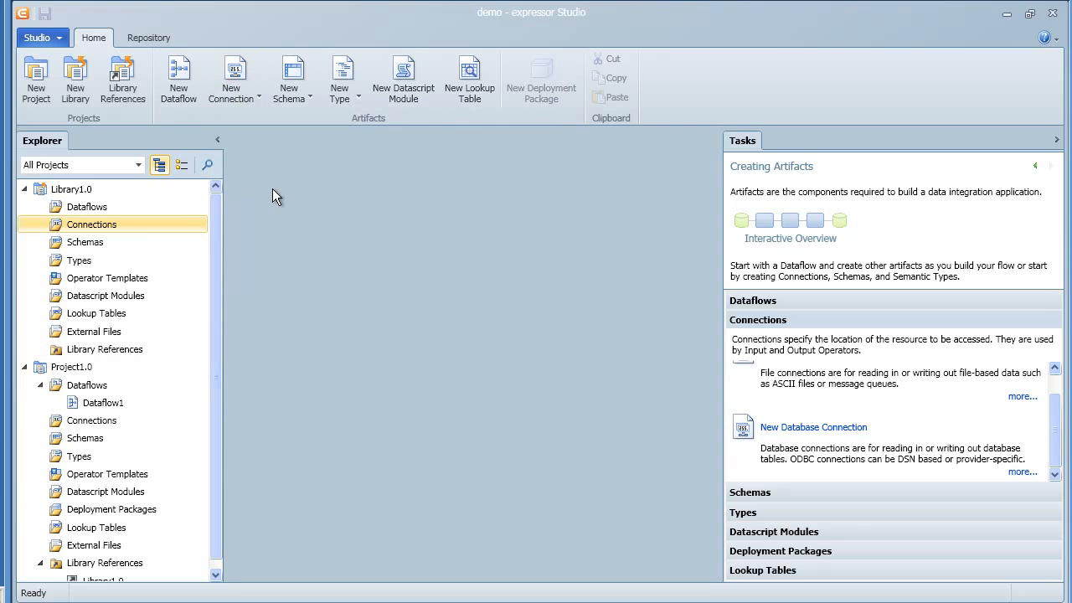
right_click(154, 226)
mouse_move(175, 238)
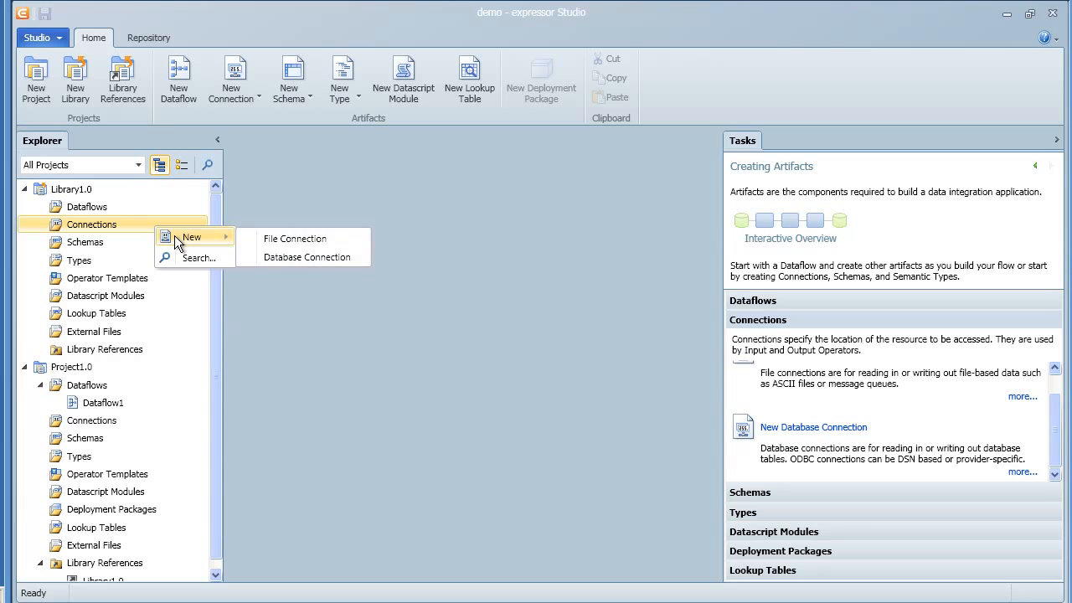
click(259, 195)
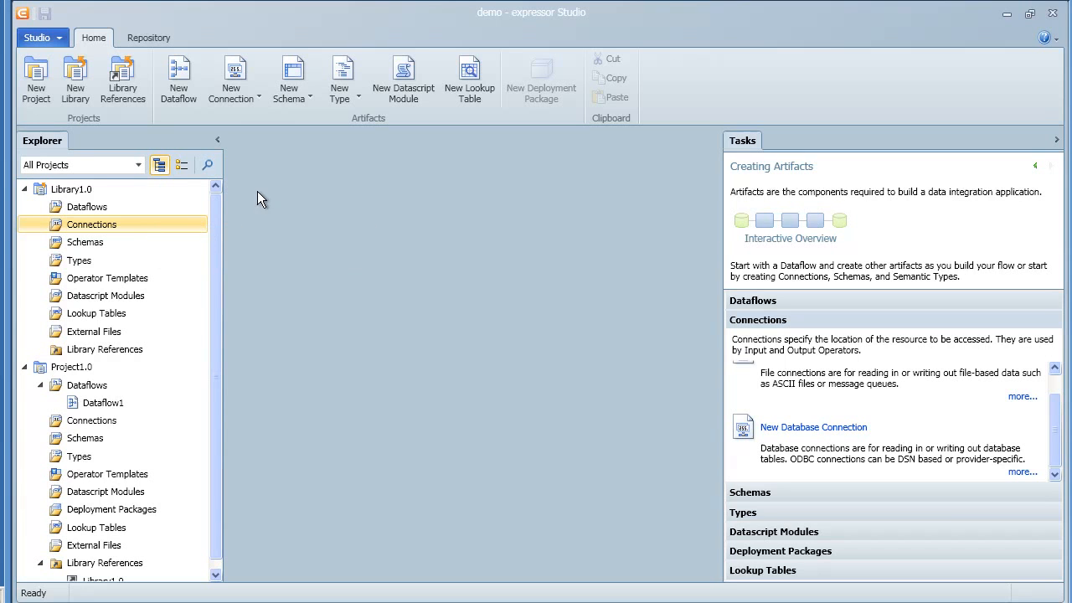
Step: Create a new file connection whose path is the C:\data folder and advance to the save page
click(231, 98)
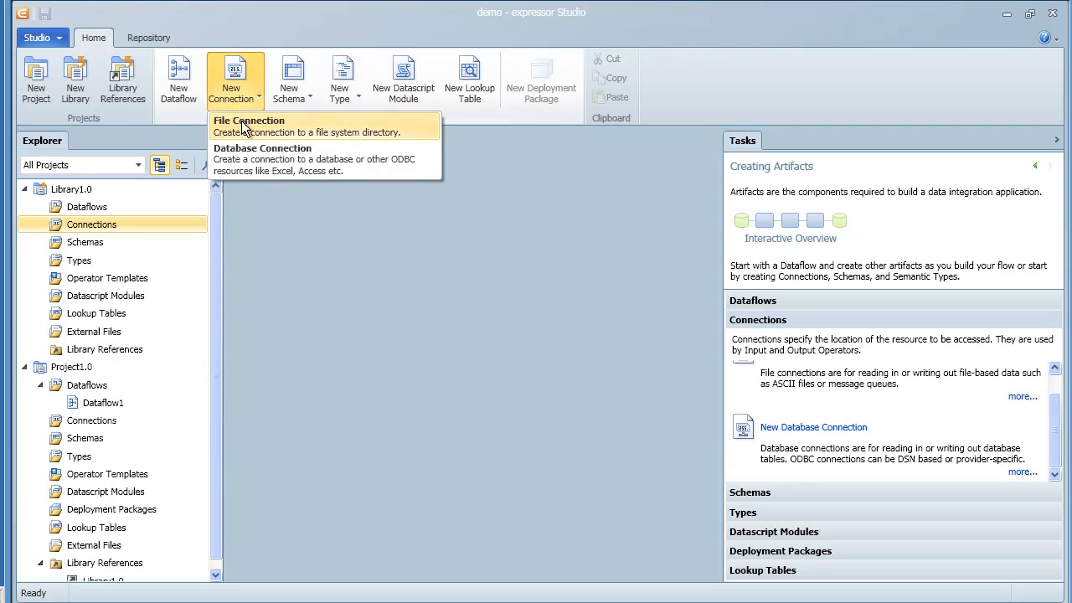
click(241, 118)
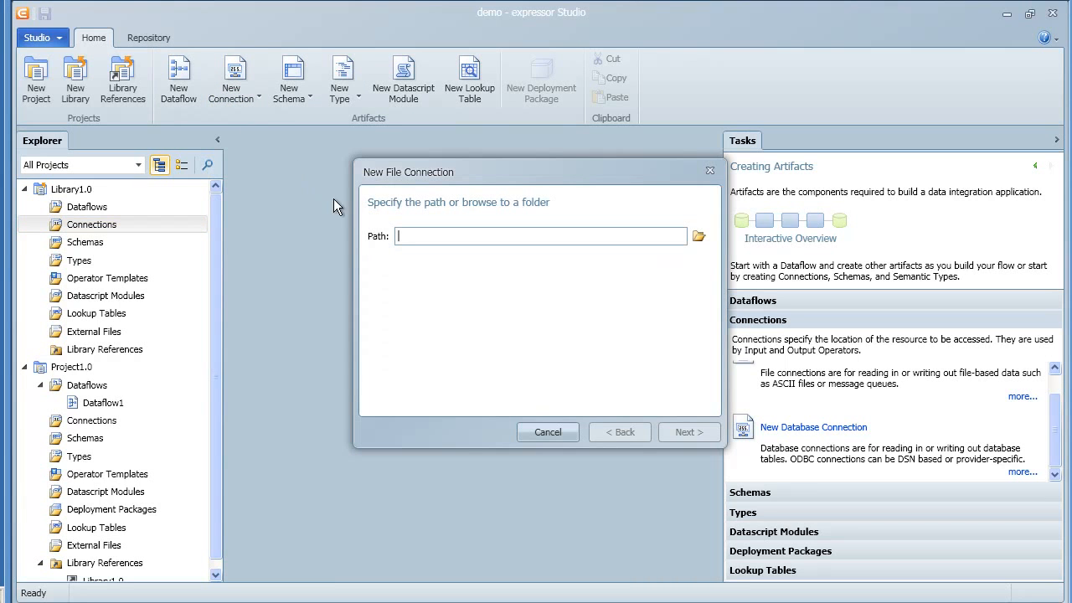
click(699, 236)
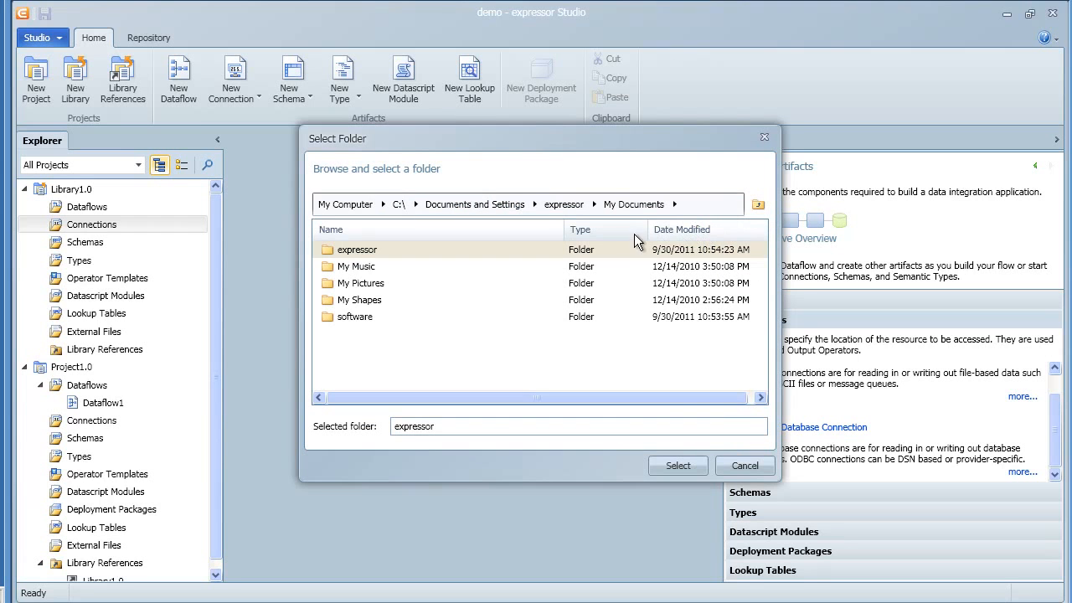
click(361, 206)
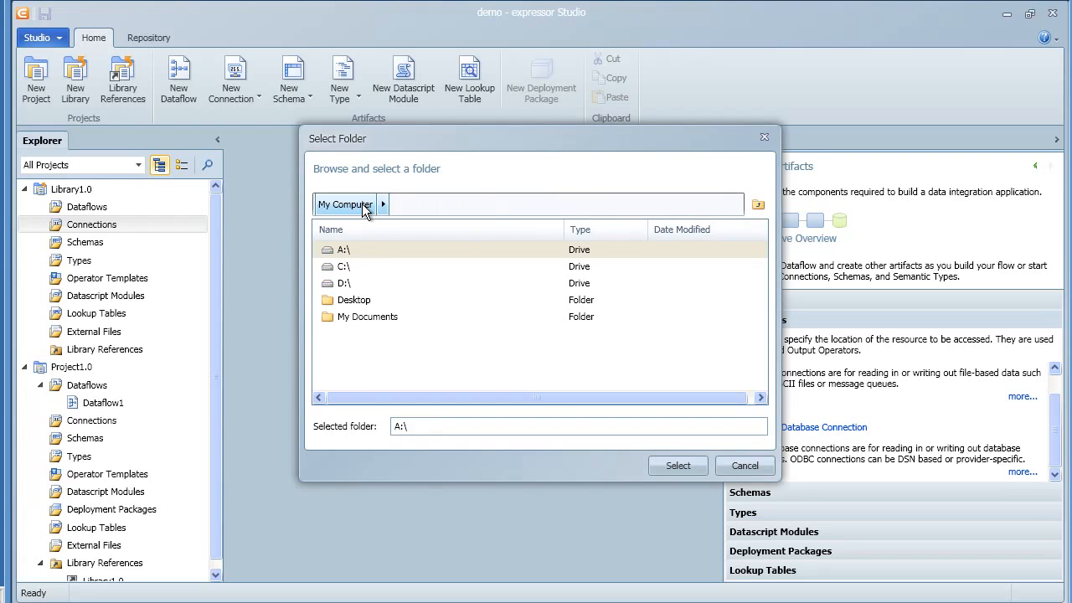
double_click(343, 267)
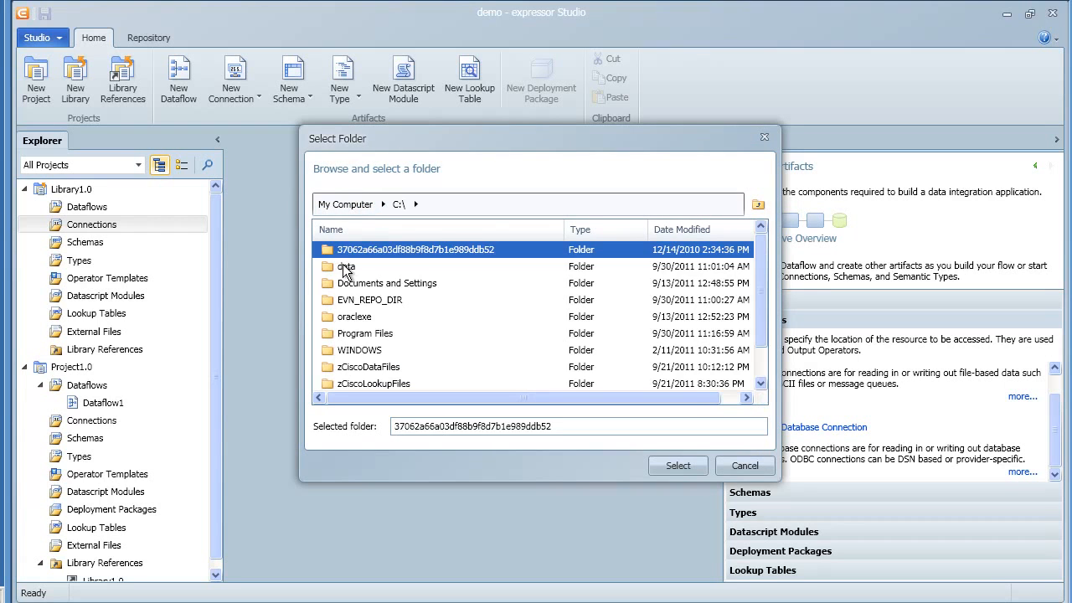
click(345, 266)
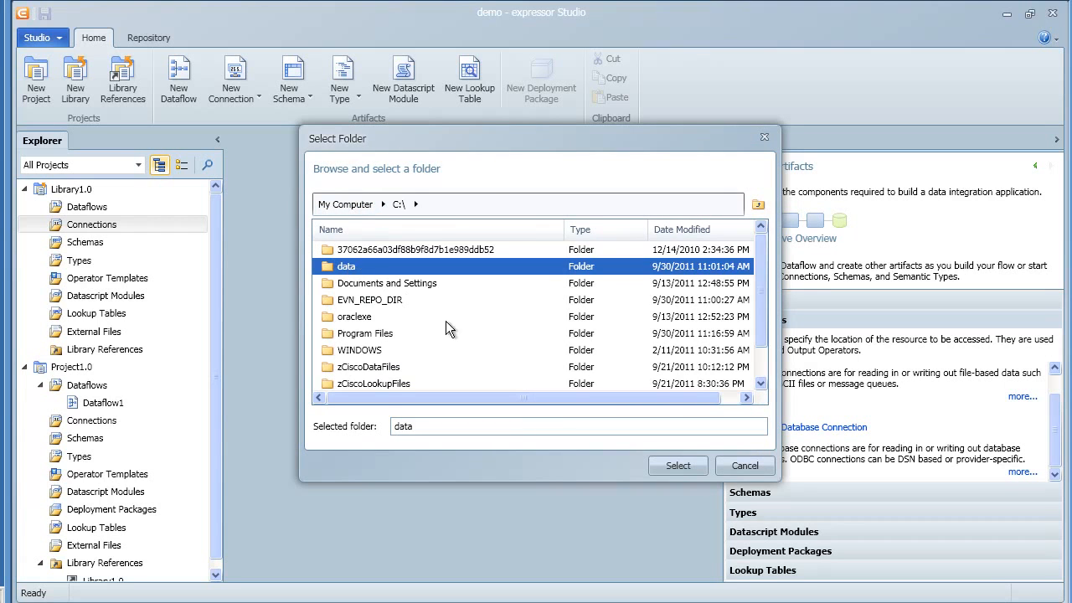
click(678, 465)
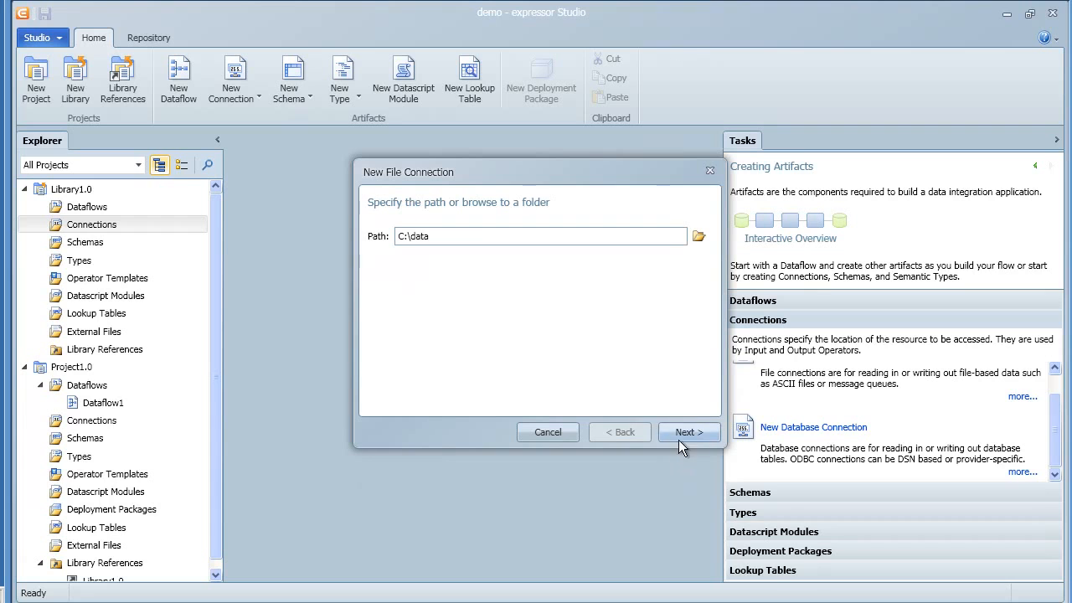
click(687, 432)
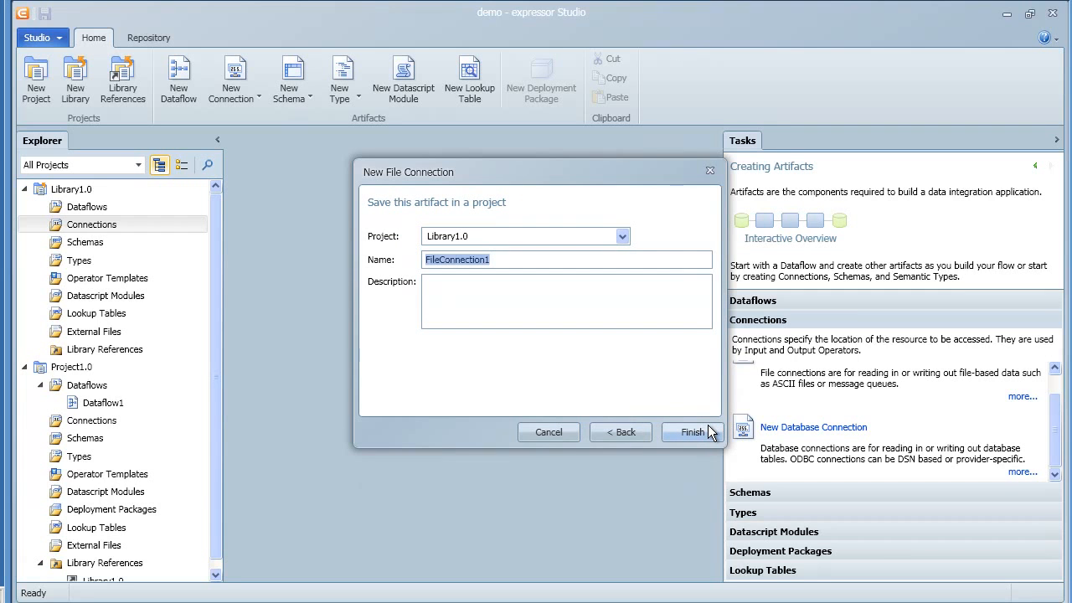
Step: Name the file connection DataDirectory
text(DataDirectory)
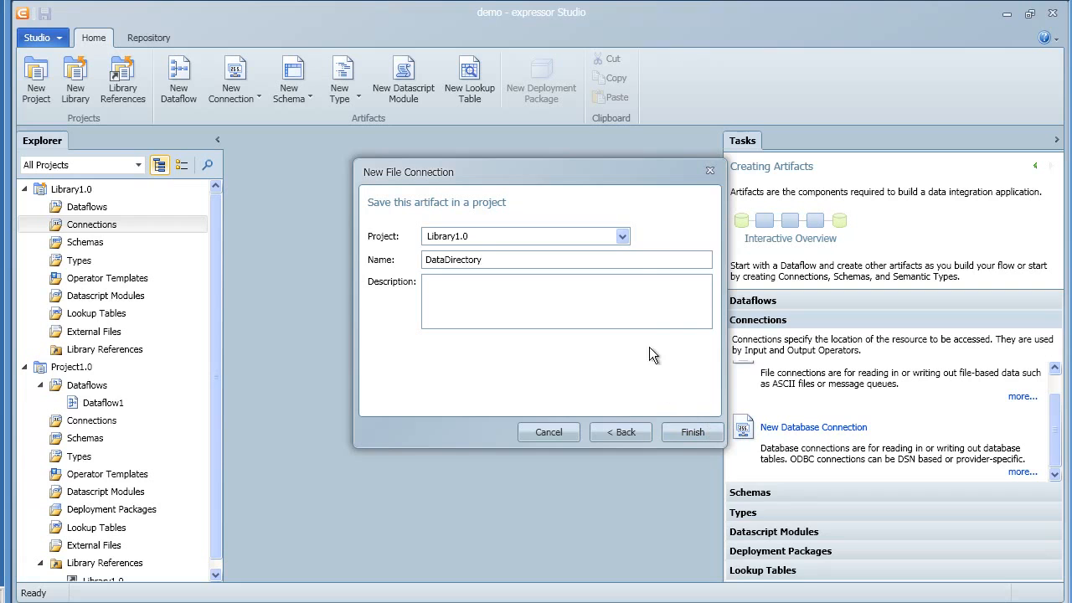
Step: Assign the file connection to Project1.0 and finish creating it
click(623, 238)
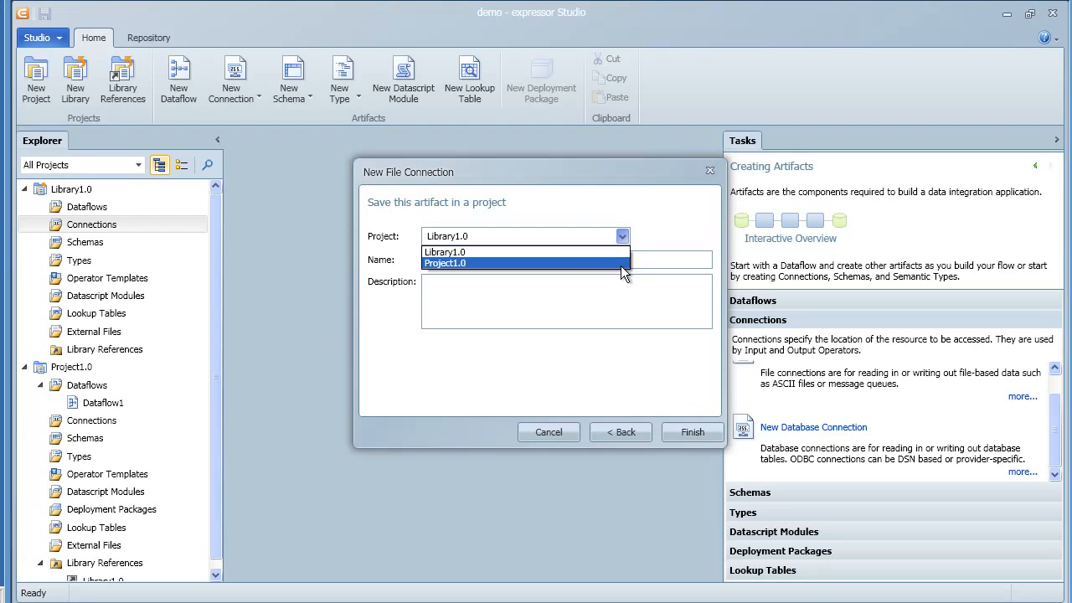
click(620, 266)
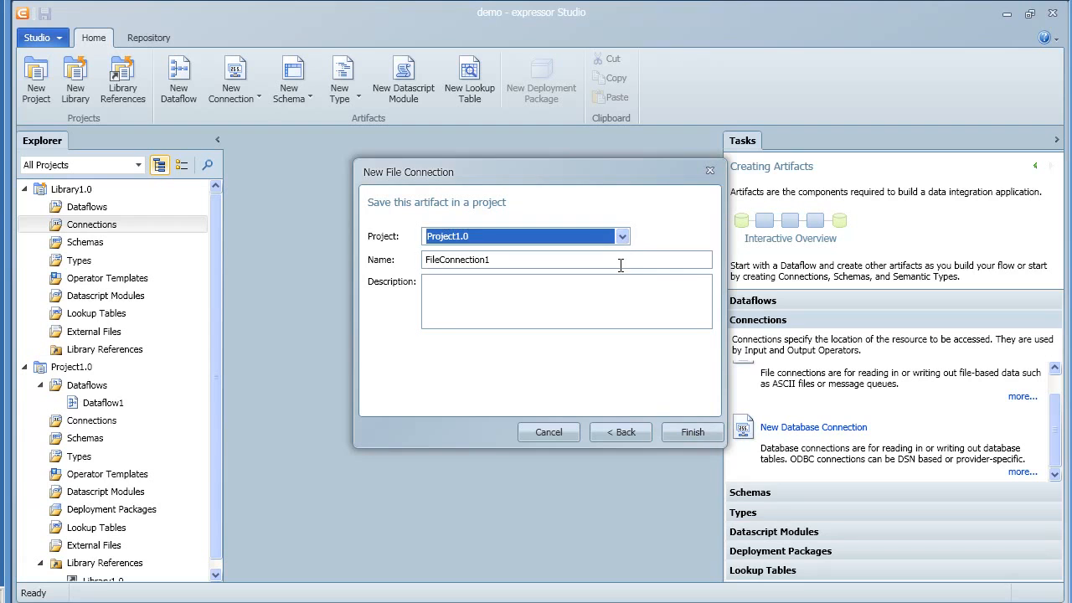
click(691, 432)
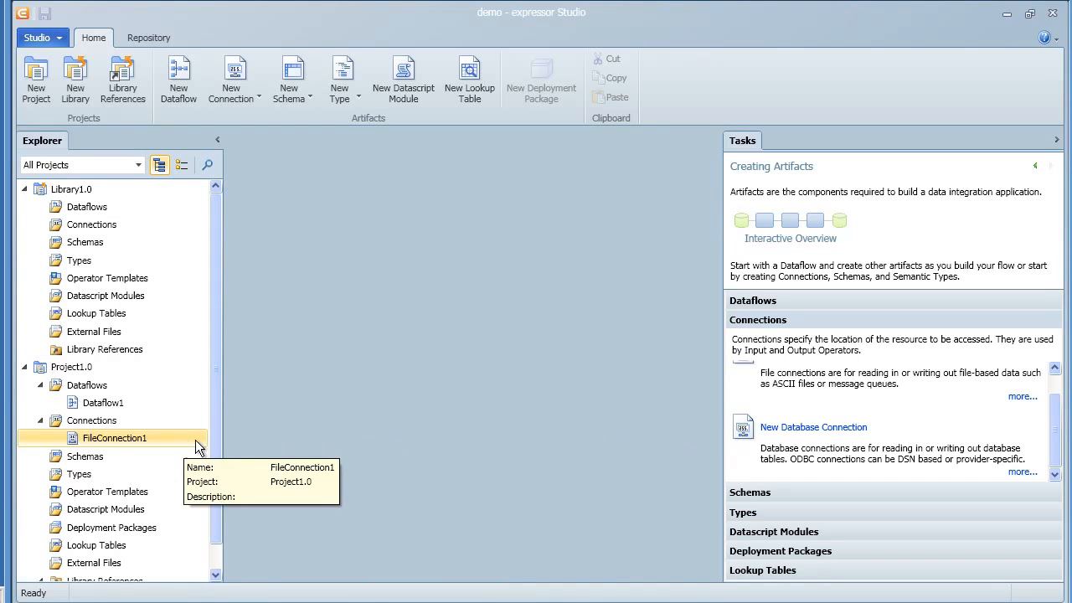
Step: Start a new database connection using the supplied Oracle Database driver
click(246, 88)
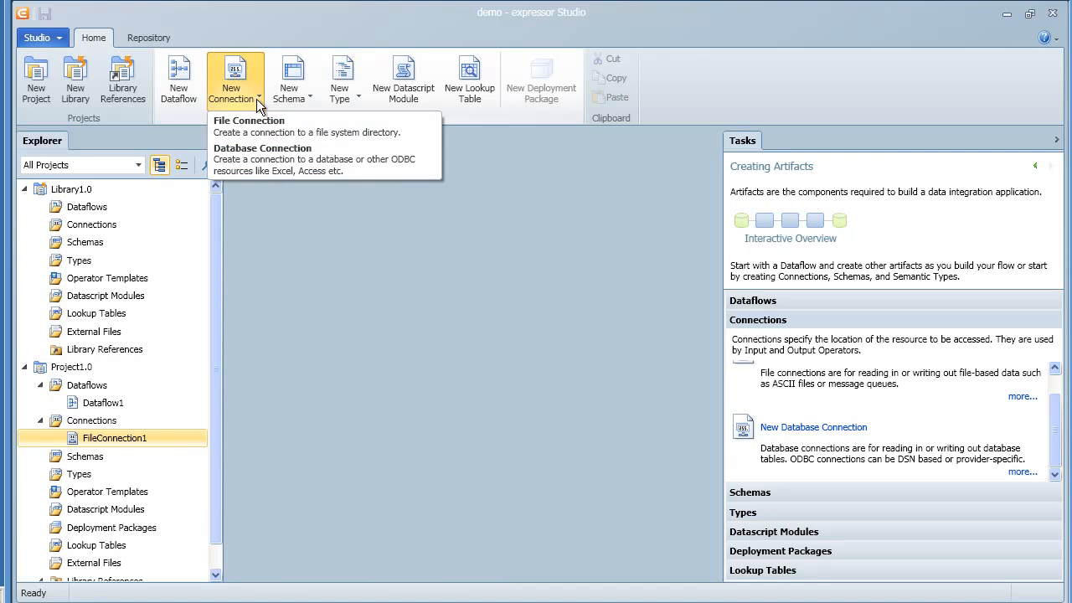
click(277, 162)
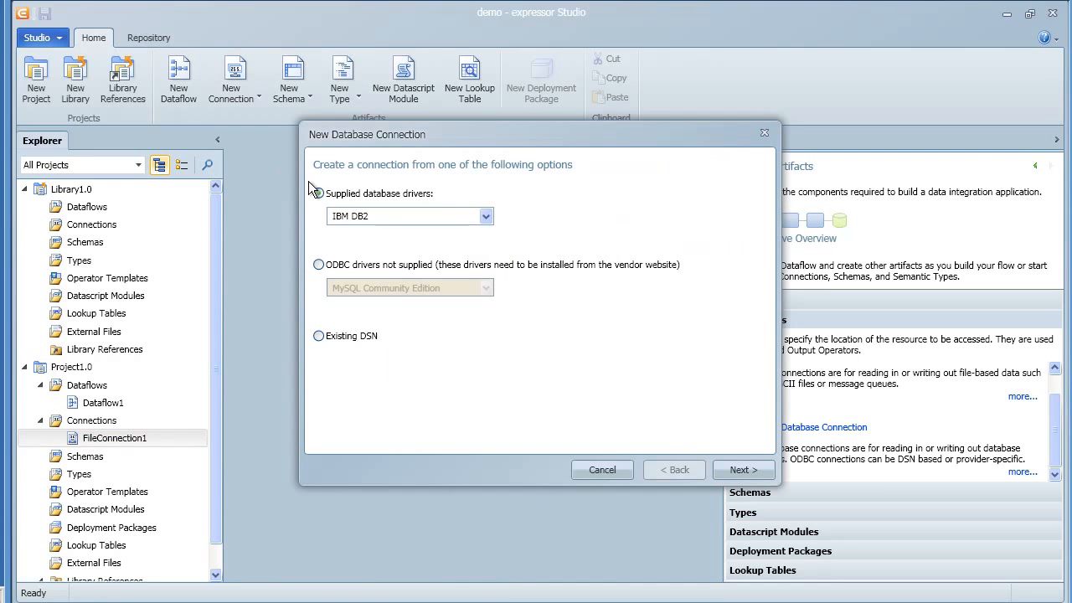
click(411, 216)
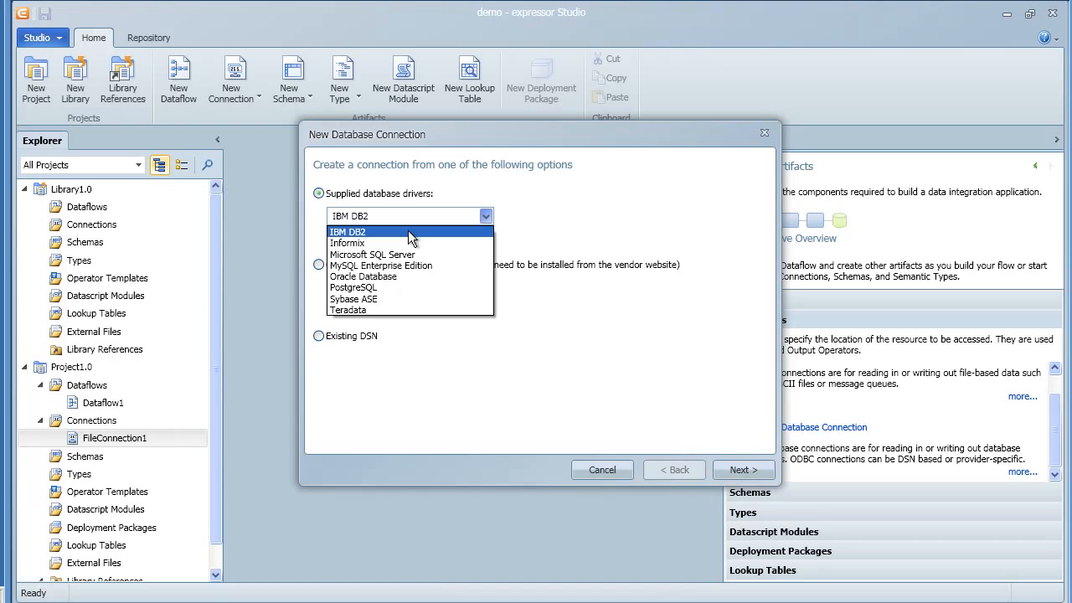
click(403, 276)
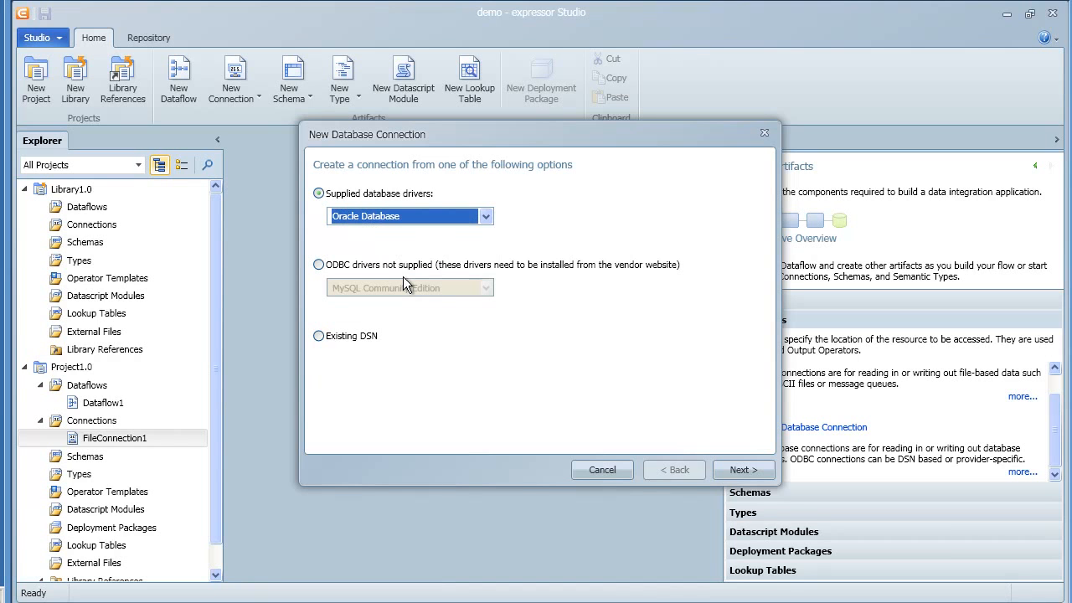
click(742, 470)
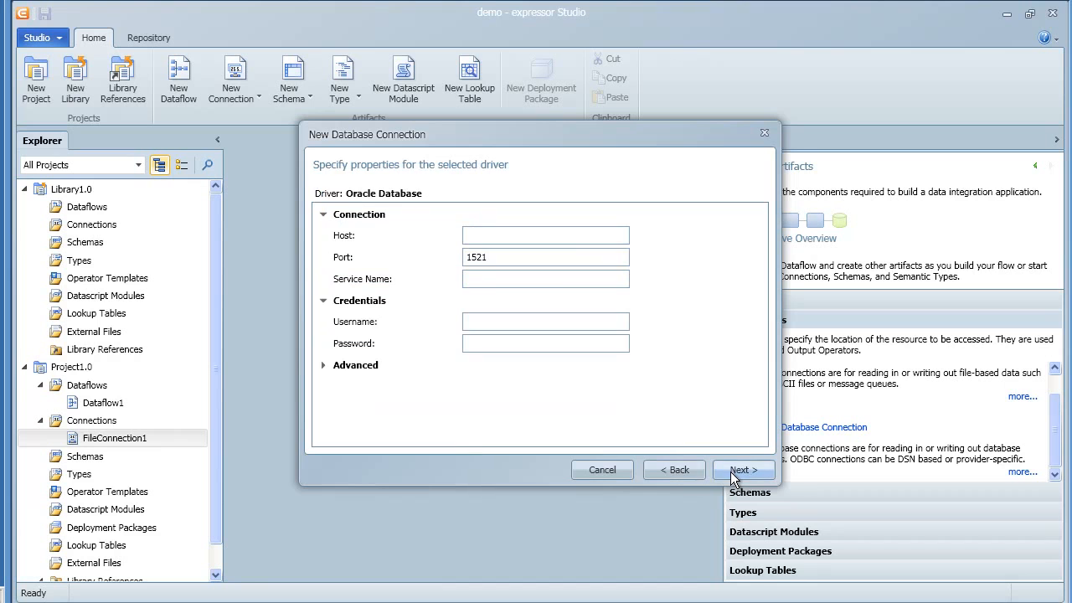
Step: Set the host to localhost and service name to XE, enter the database username and password, and continue
click(581, 233)
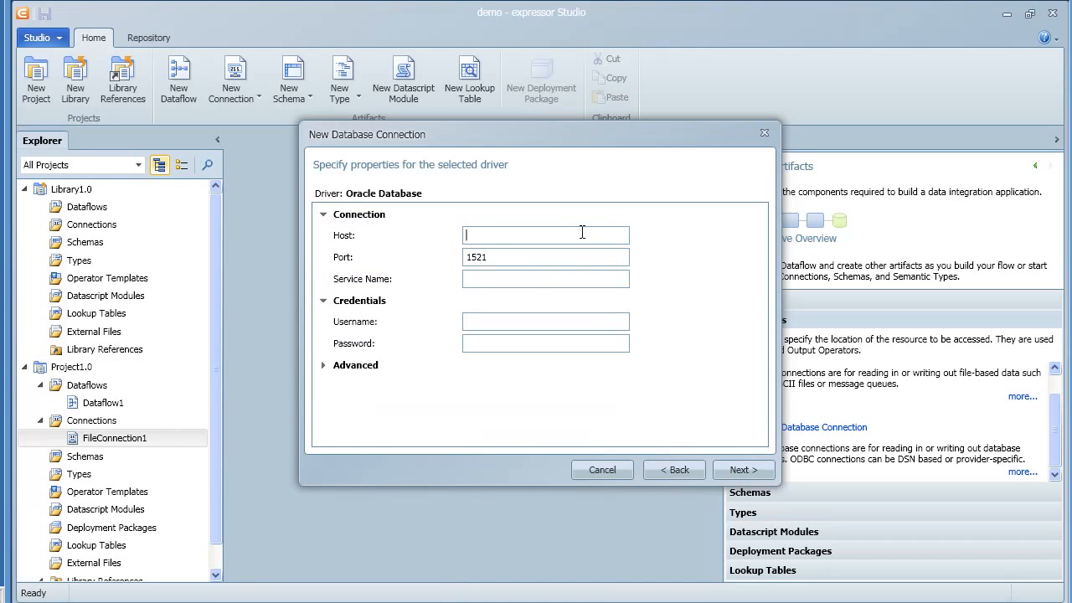
text(localhost)
click(623, 279)
text(XE)
click(626, 320)
text(hrhr)
click(741, 471)
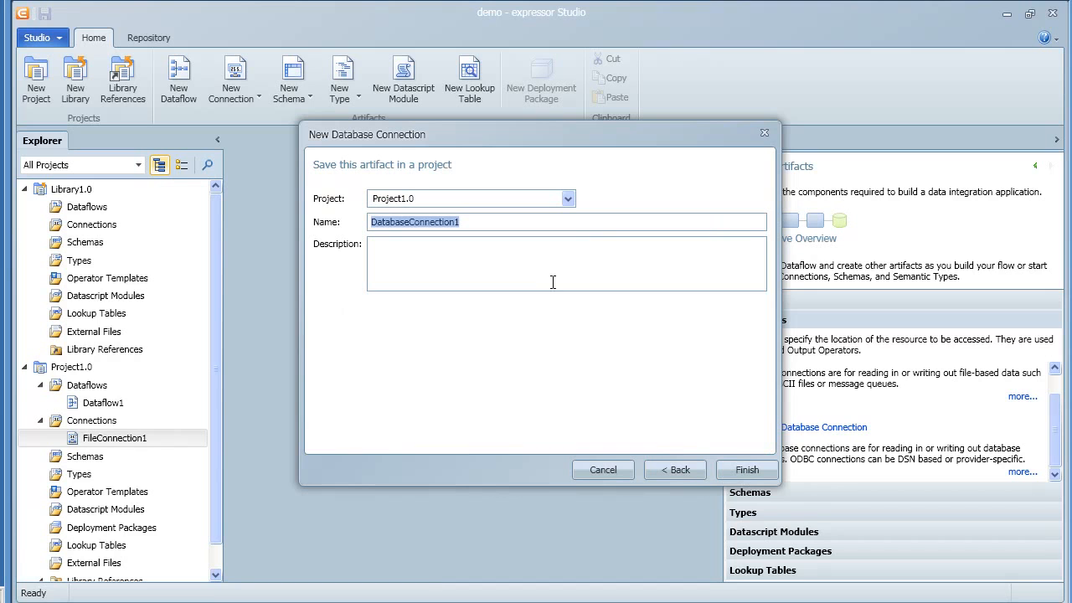
Step: Save the database connection in Project1.0 under the name Oracle_XE_localhost
click(567, 200)
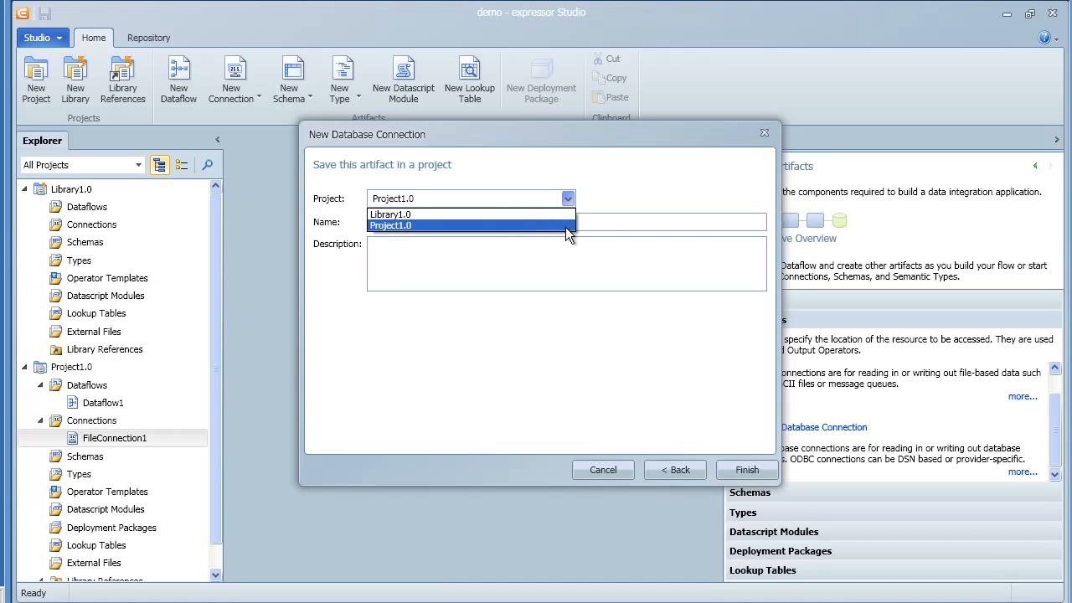
click(565, 226)
drag(502, 223, 338, 221)
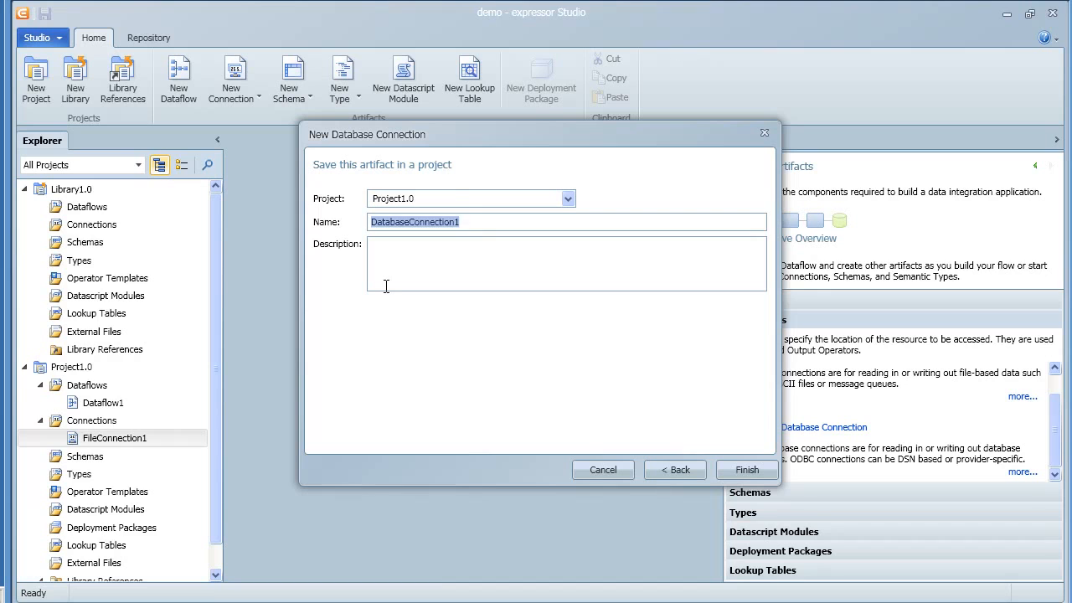
text(Oracle_X)
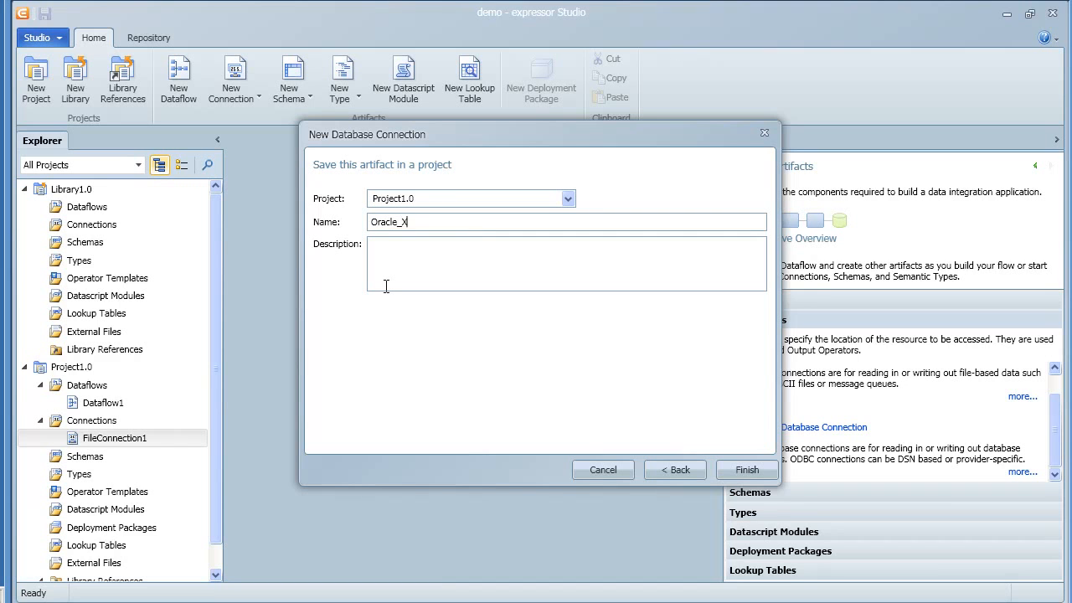
text(E_localhost)
click(745, 472)
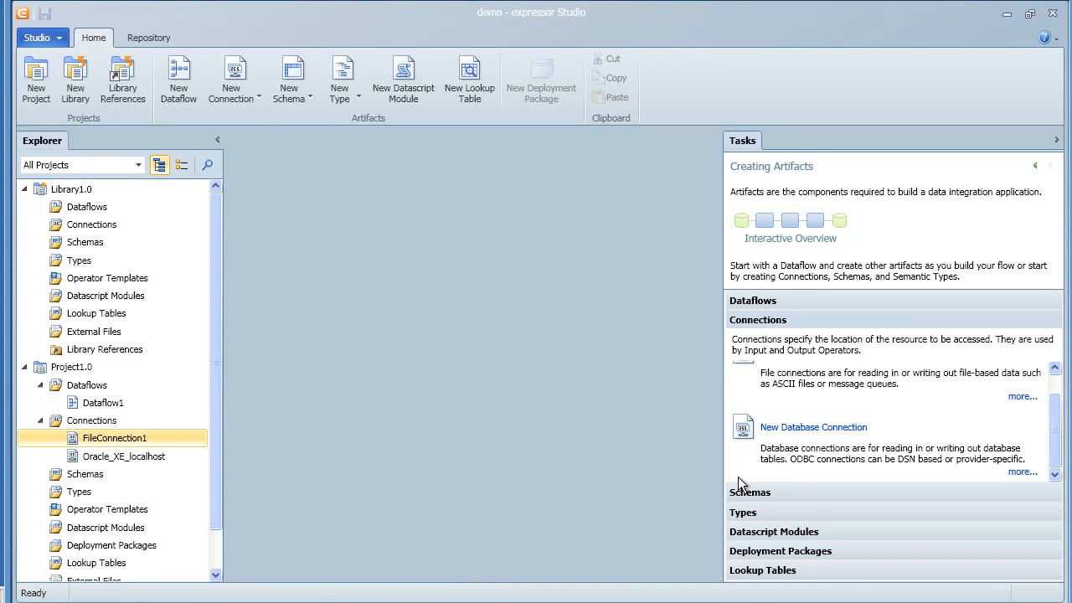
Step: Open the Oracle_XE_localhost connection, test it, and close its editor
click(168, 455)
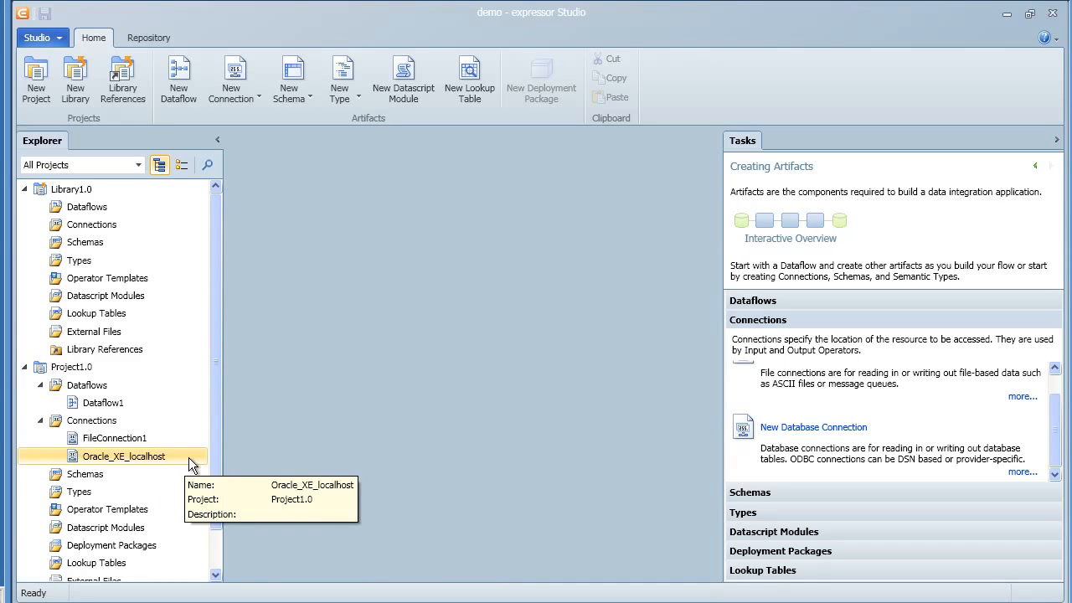
right_click(191, 457)
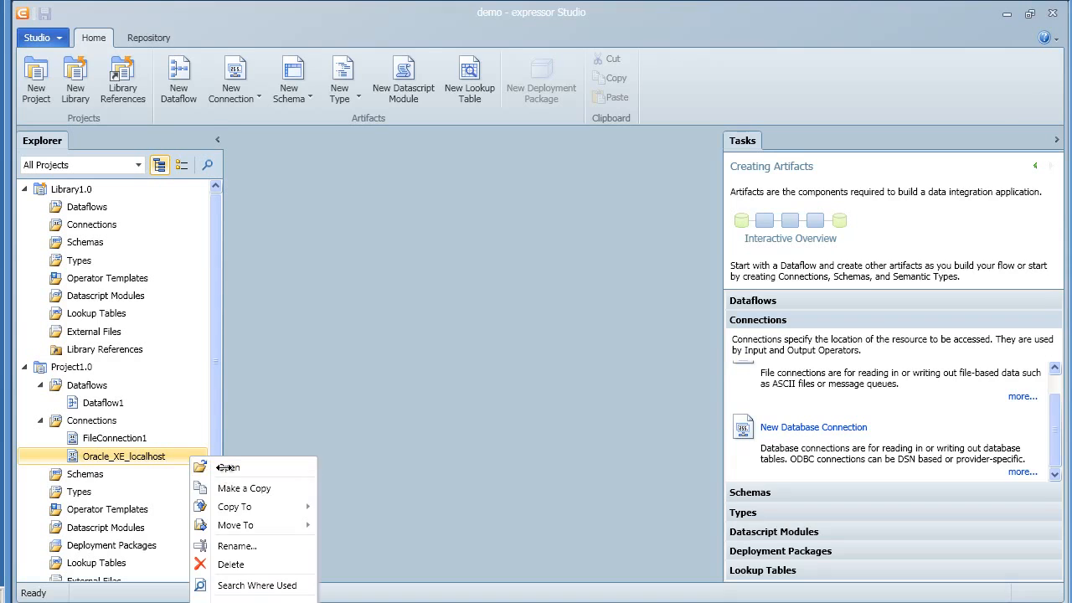
click(224, 467)
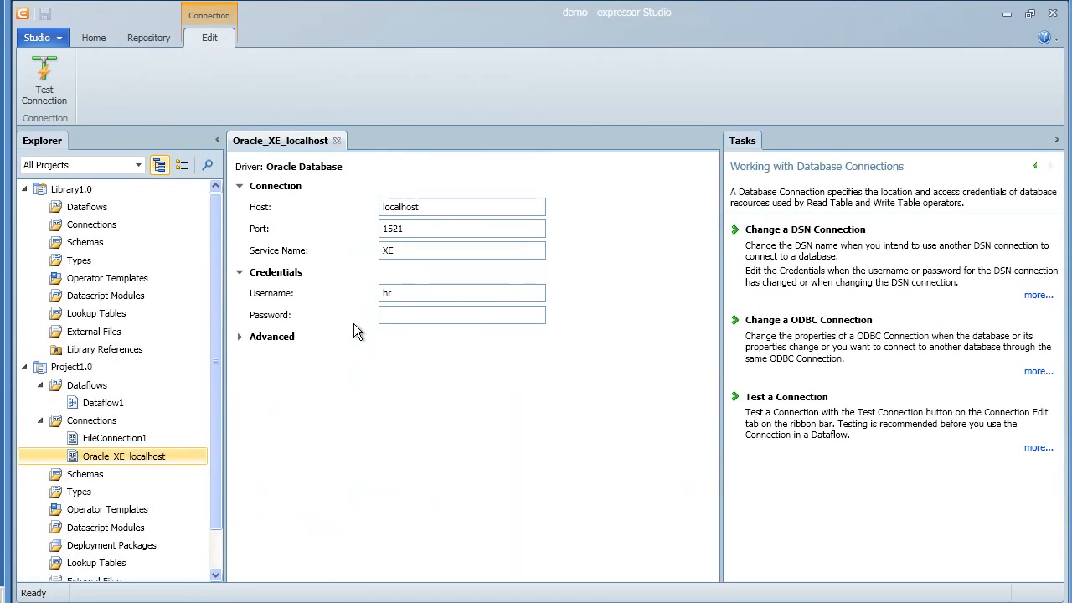
click(52, 88)
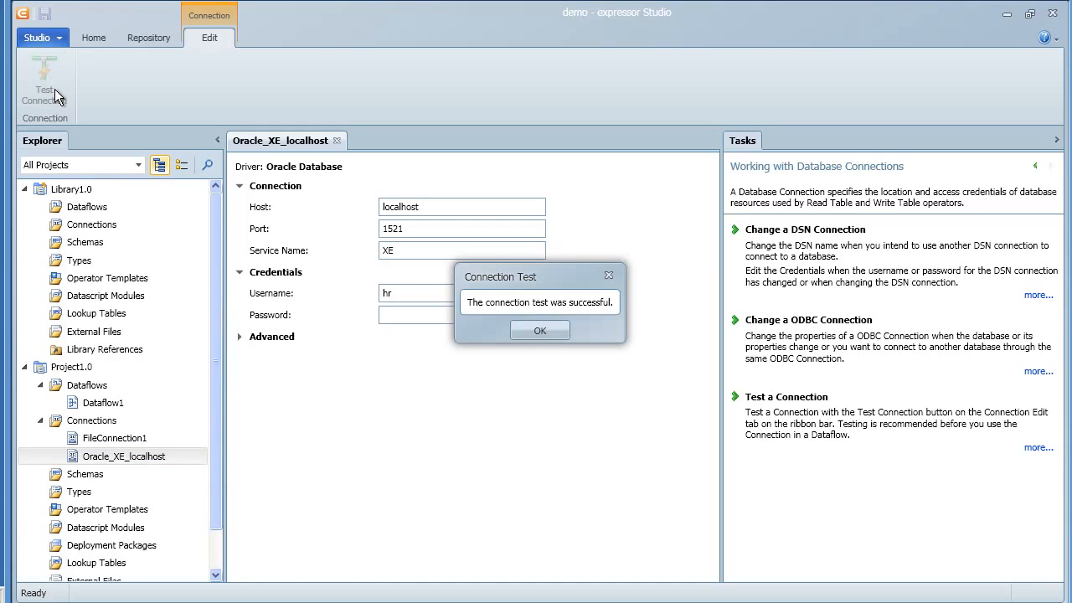
click(538, 332)
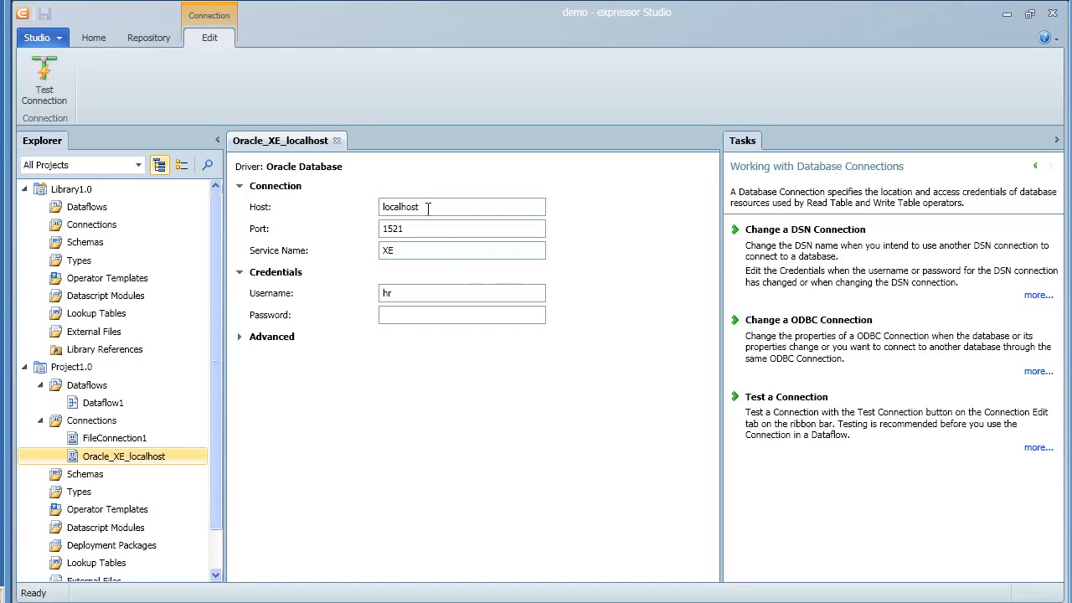
click(335, 142)
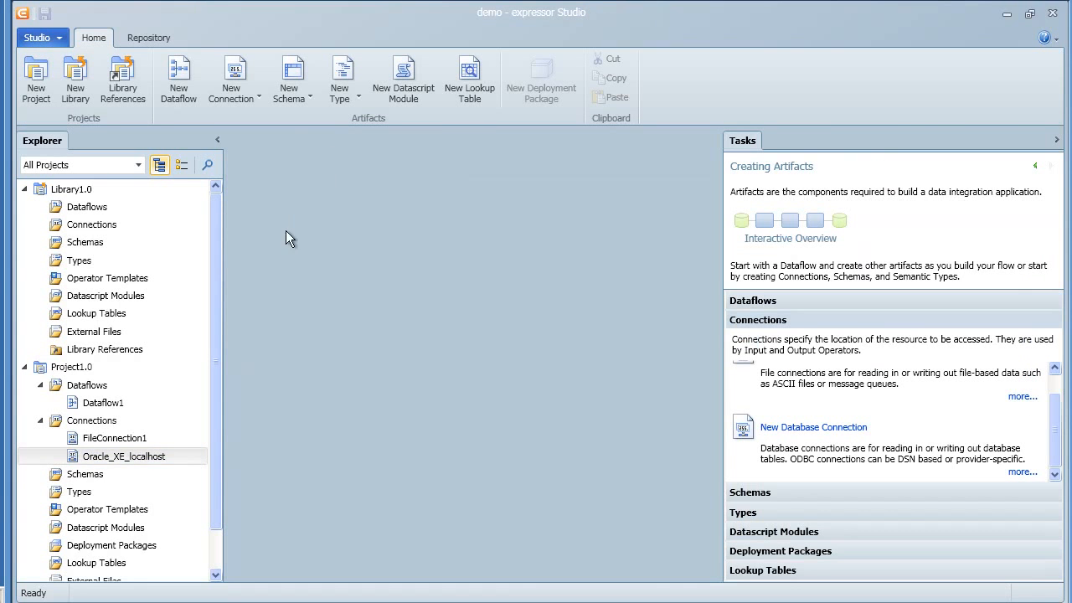
Step: Start a new database connection in Library1.0's Connections using the supplied Microsoft SQL Server driver
click(118, 227)
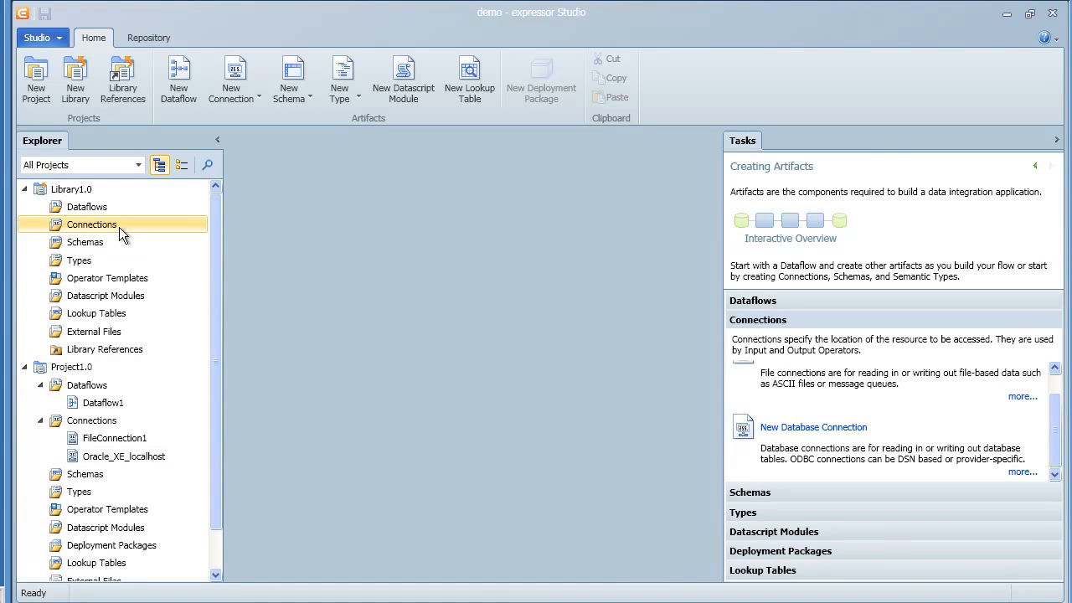
right_click(119, 227)
mouse_move(152, 234)
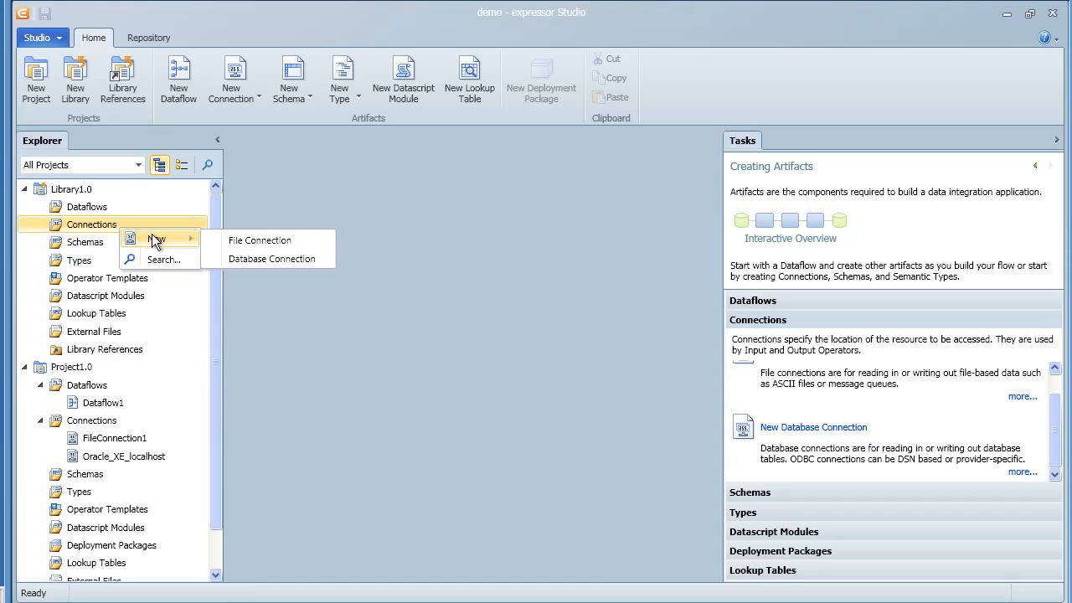
click(245, 259)
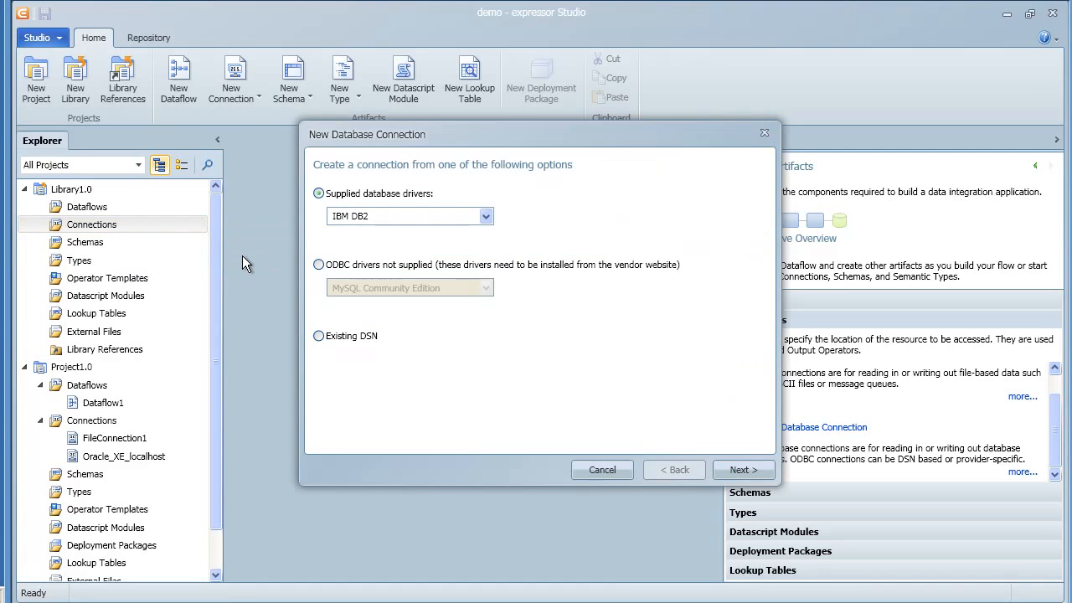
click(346, 215)
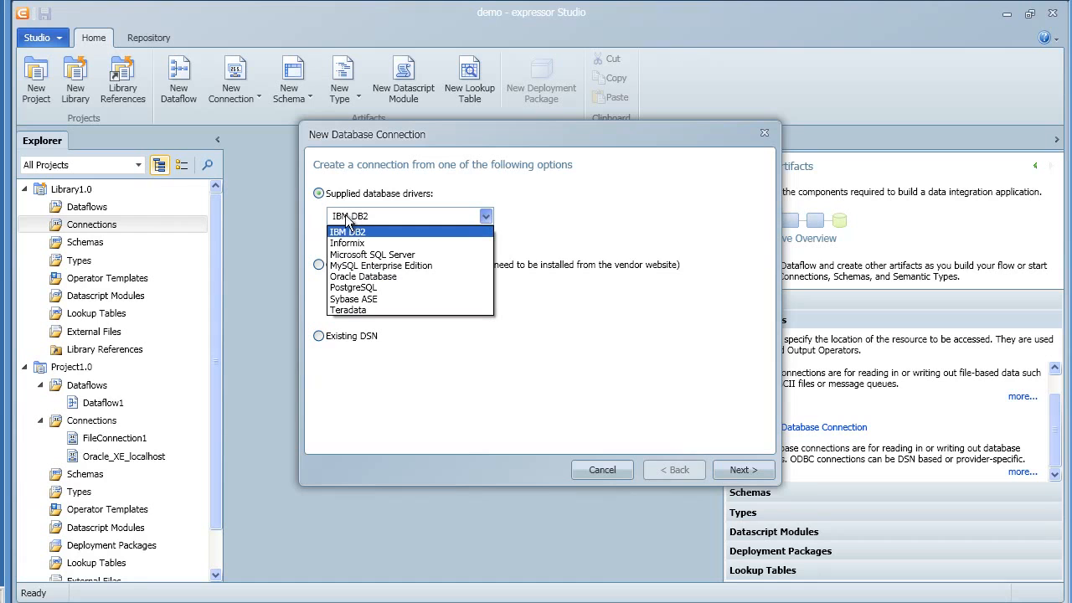
click(362, 253)
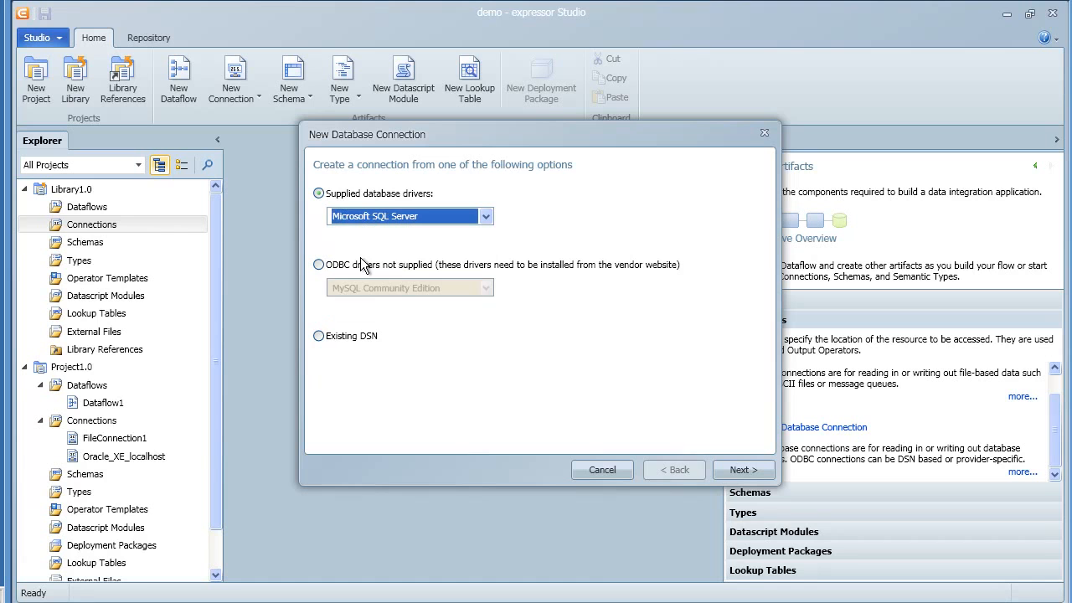
click(722, 470)
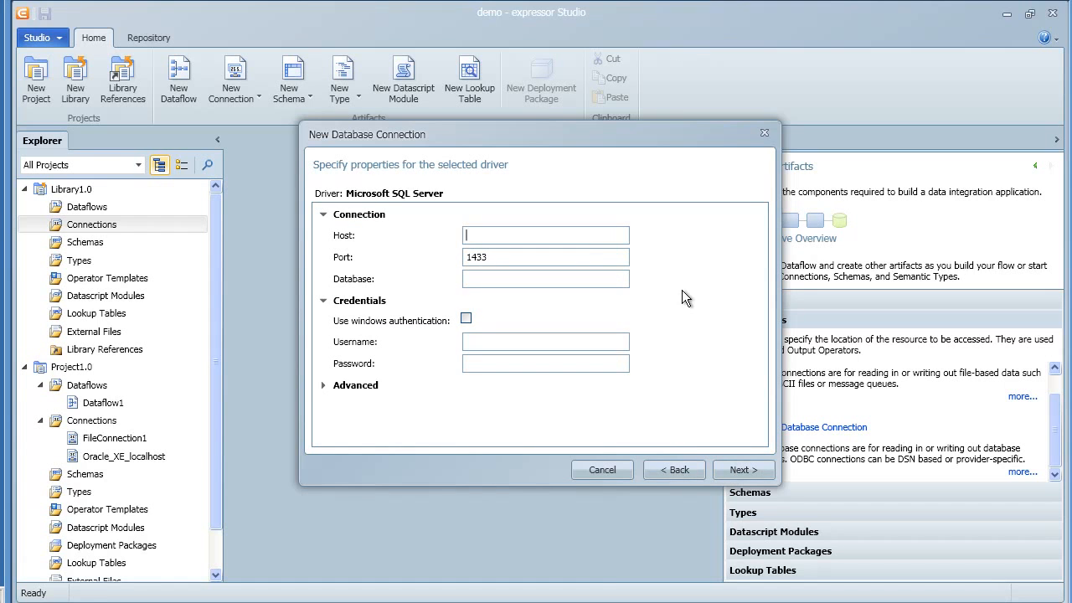
Step: Set the host to 192.168.80.129 and database to demo, enter the database username and password, and continue
text(192.168.80.129)
click(622, 282)
text(demo)
text(expressor)
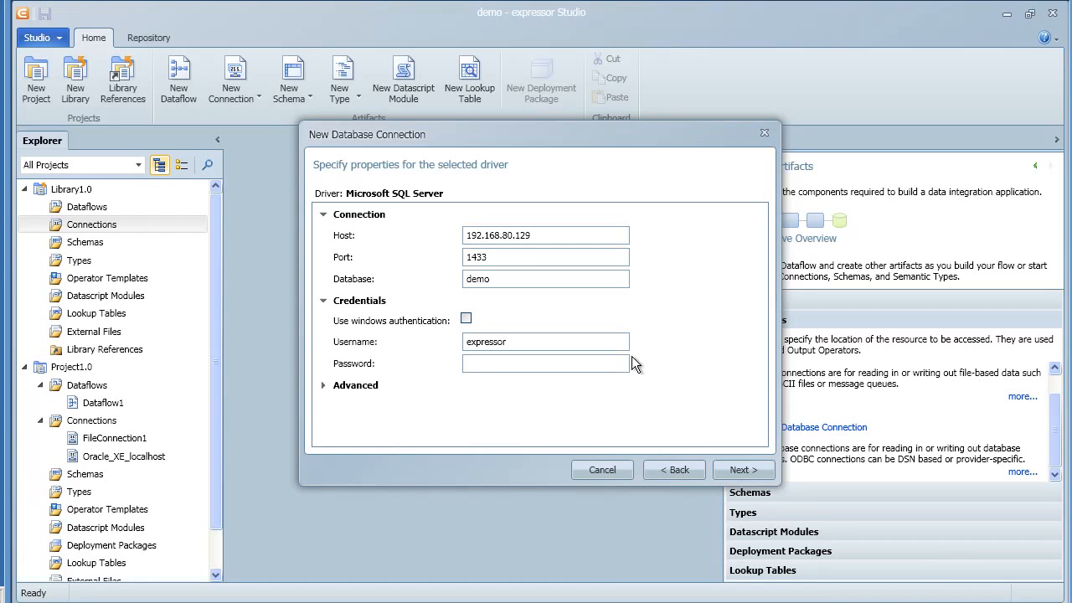
text(•••••••••)
click(743, 470)
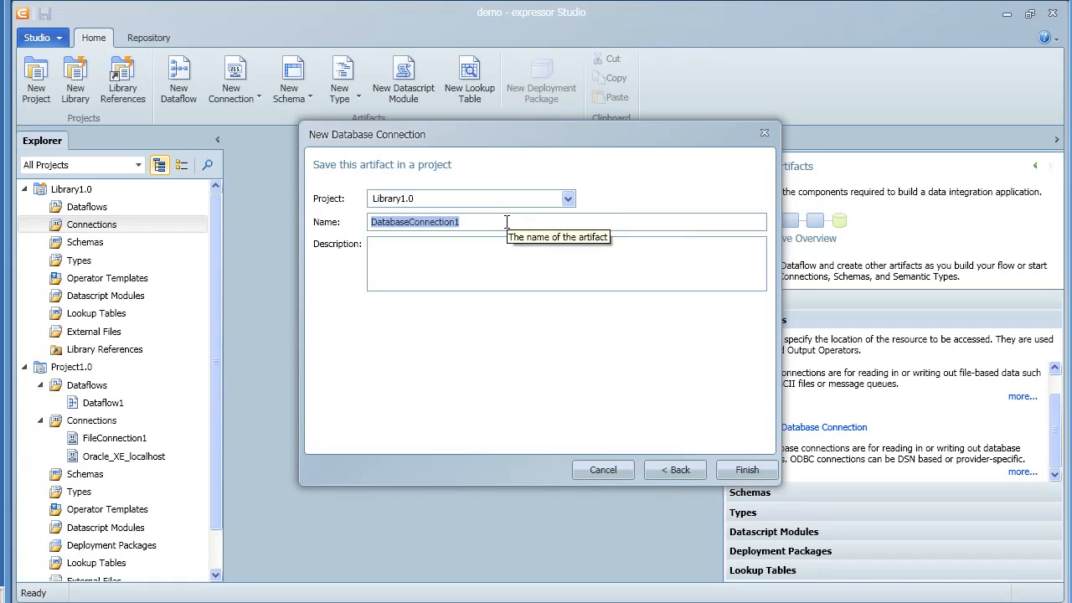
Step: Save the database connection in Library1.0 under the name MSSQL_demo
drag(507, 222, 347, 216)
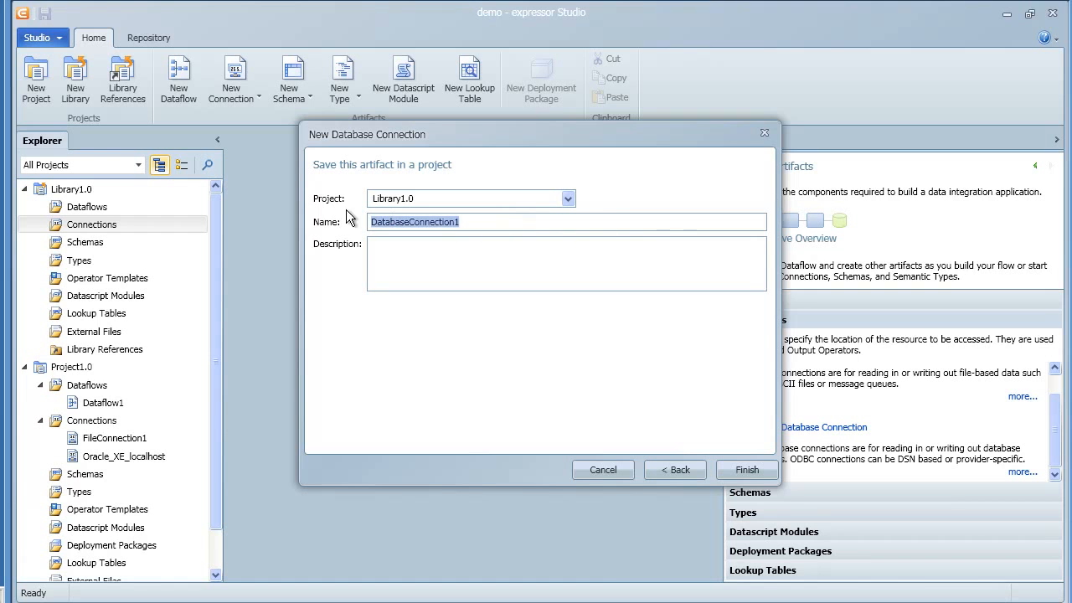
text(MS)
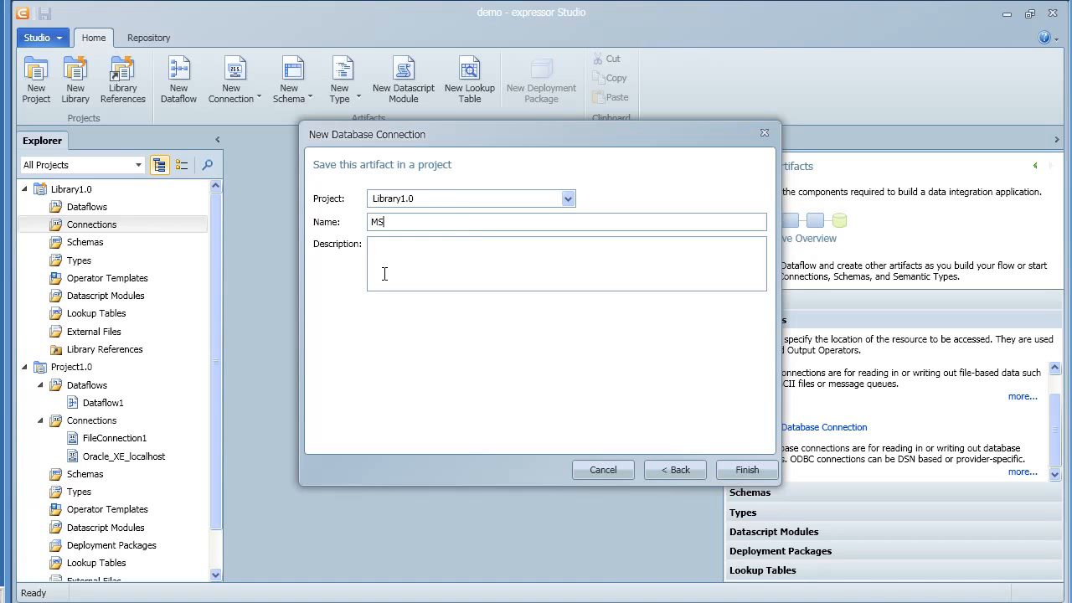
text(SQL_demo)
click(745, 470)
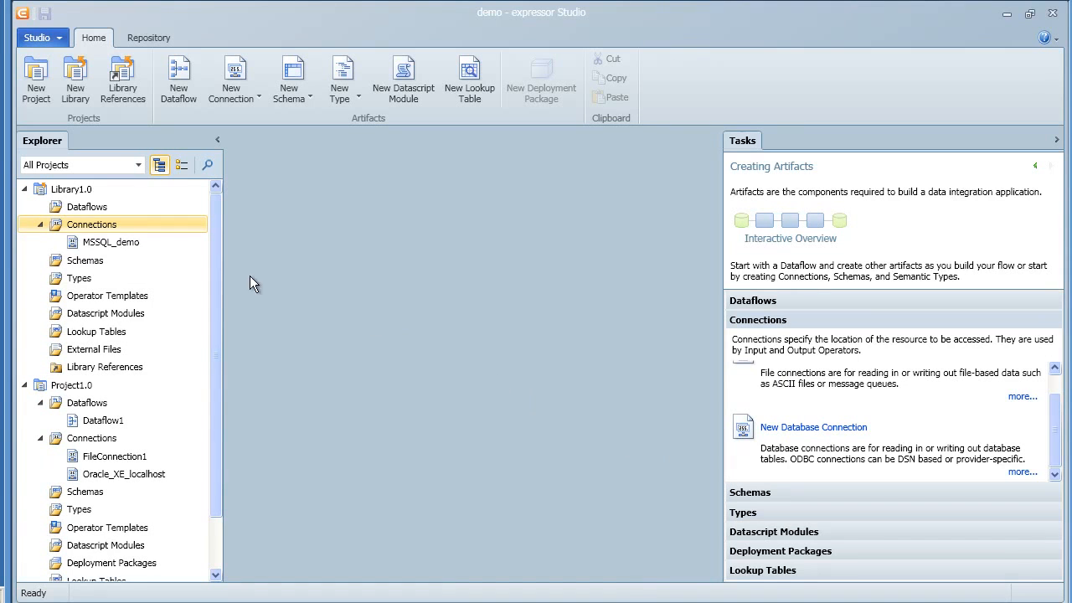
Step: Open the MSSQL_demo connection in its editor
click(144, 245)
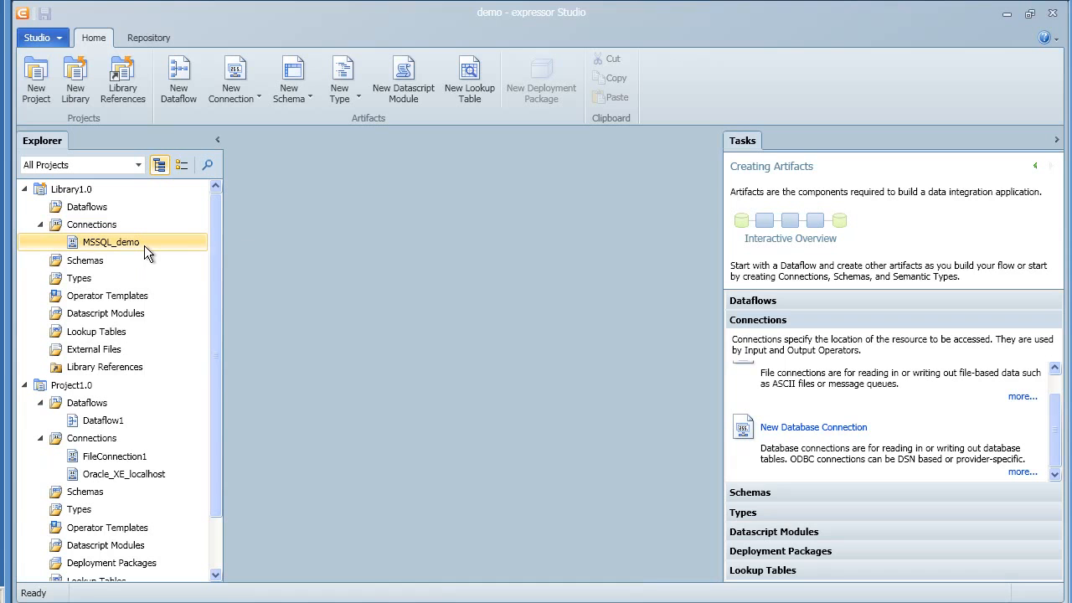
right_click(144, 248)
click(183, 263)
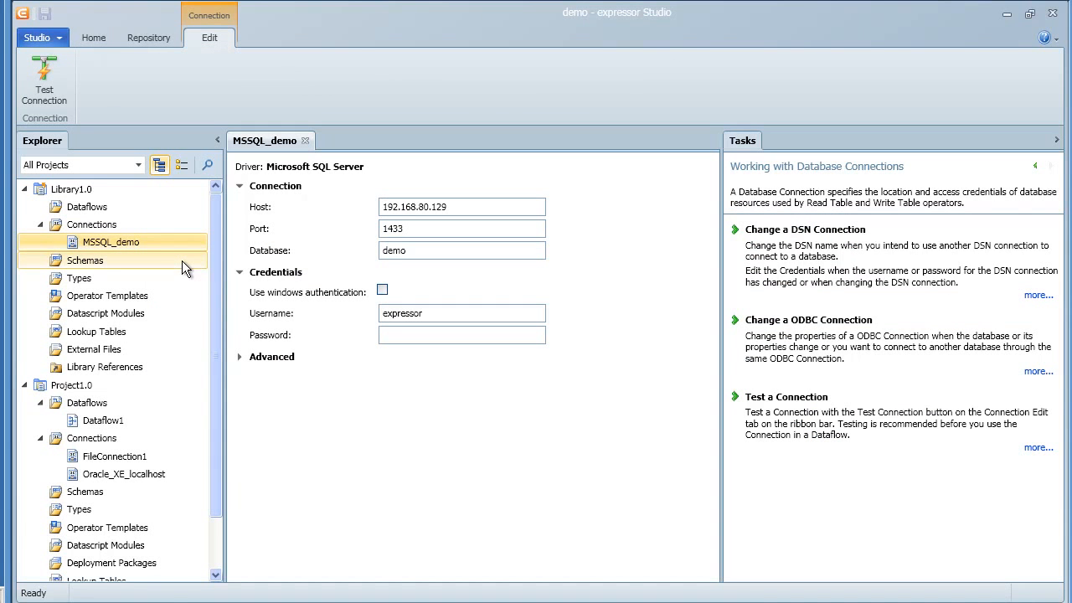